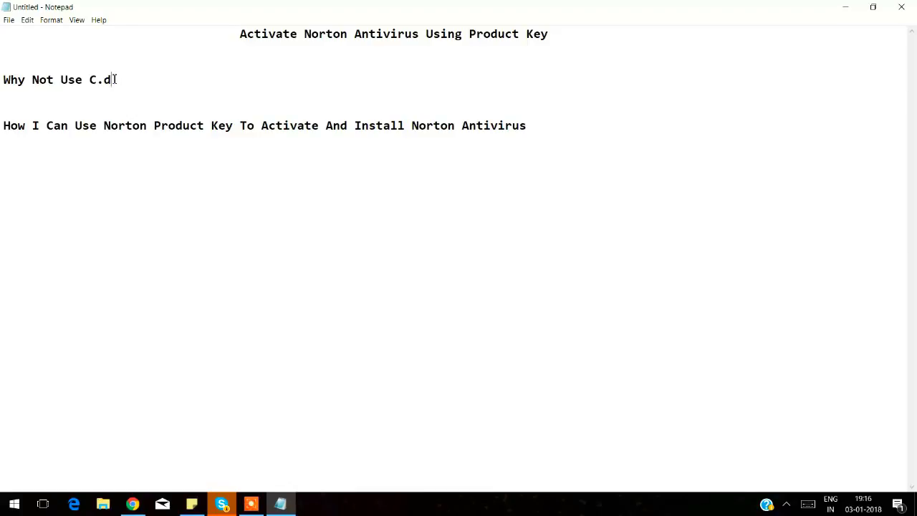
drag(112, 80, 2, 80)
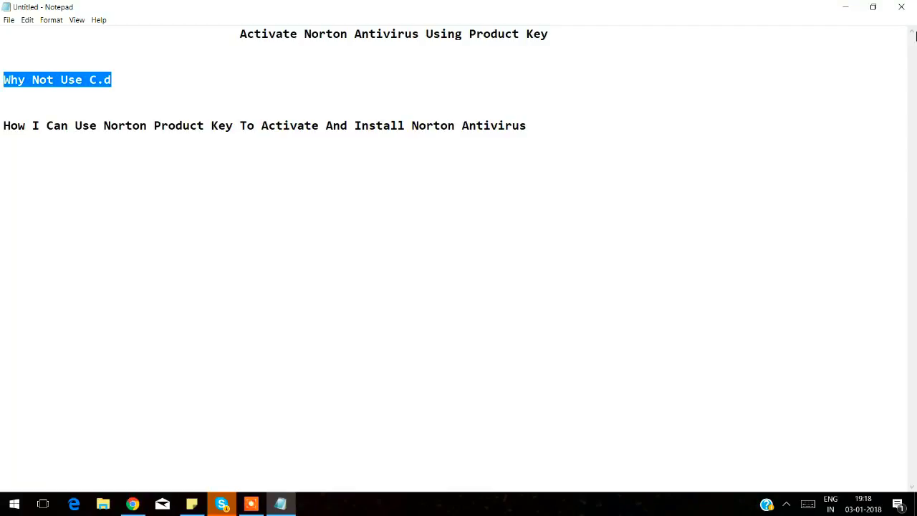
click(133, 503)
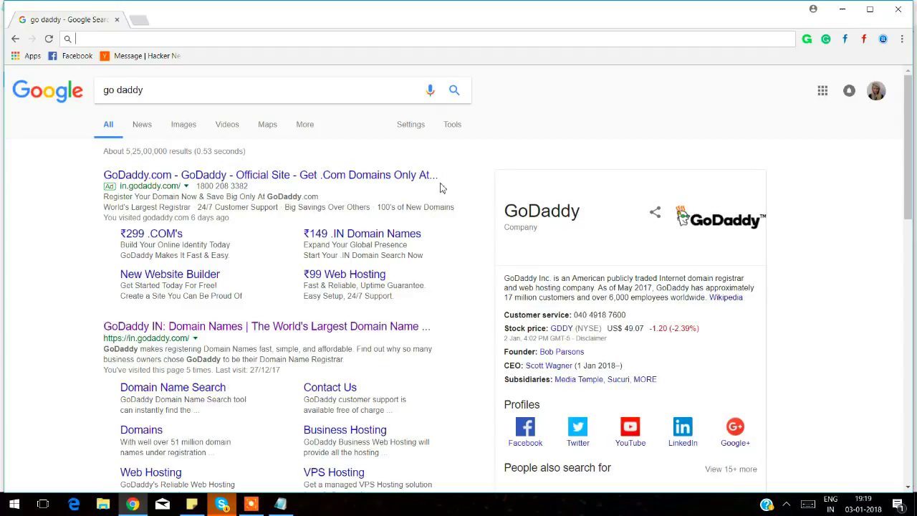
key(ctrl+shift+n)
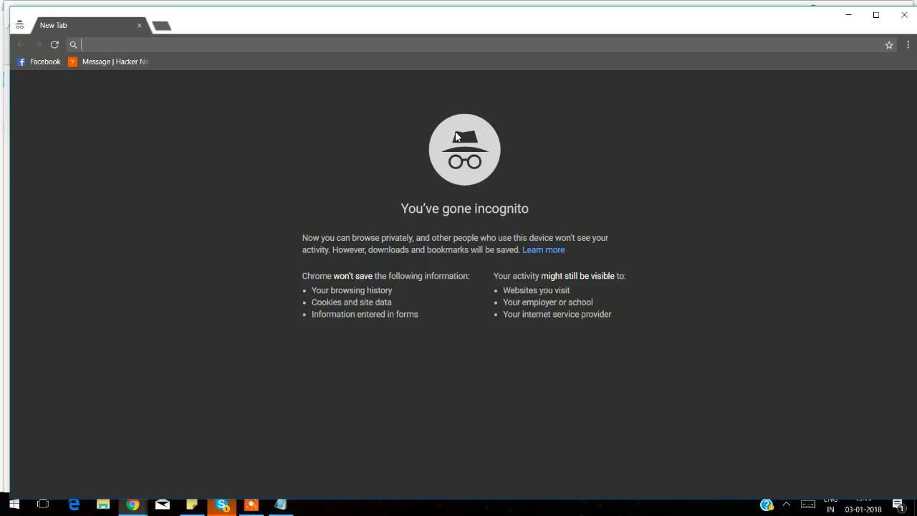
text(www.norto)
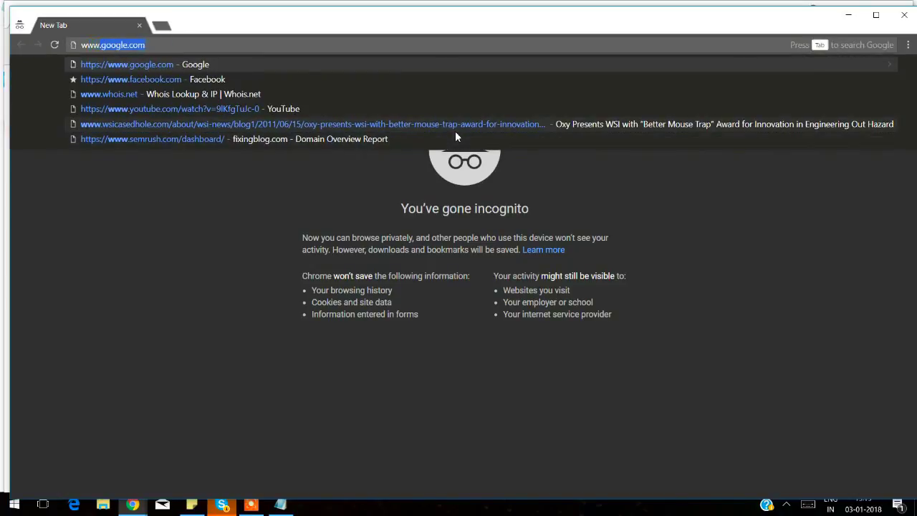
text(n.com/setup)
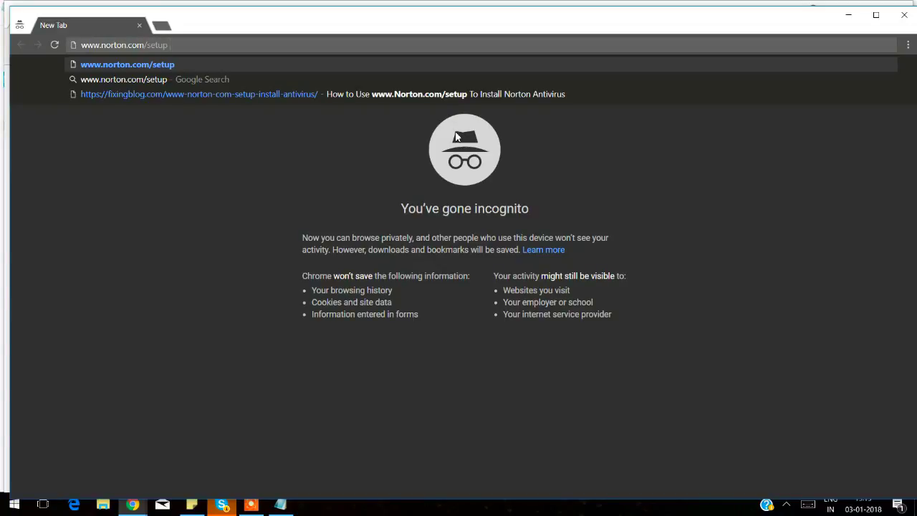
- Bring up the screen recorder controls from the hidden tray icons and zoom in on the browser
click(786, 507)
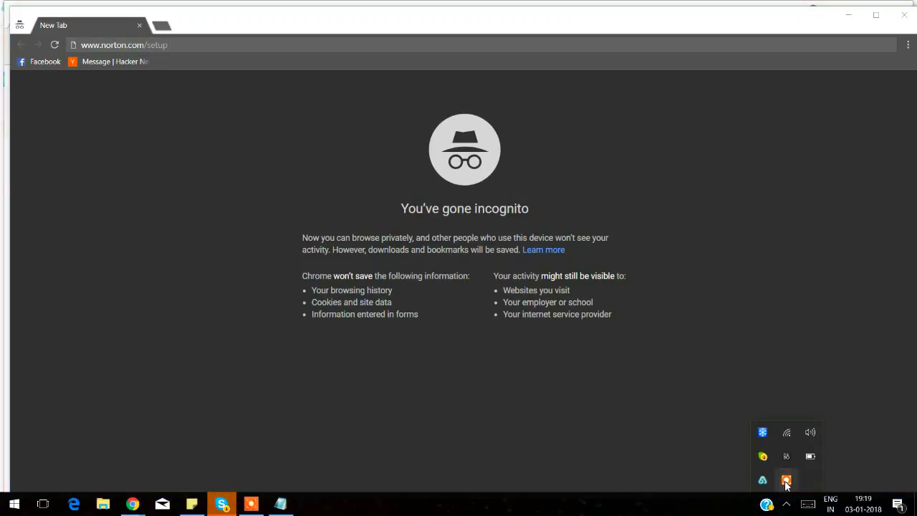
click(786, 480)
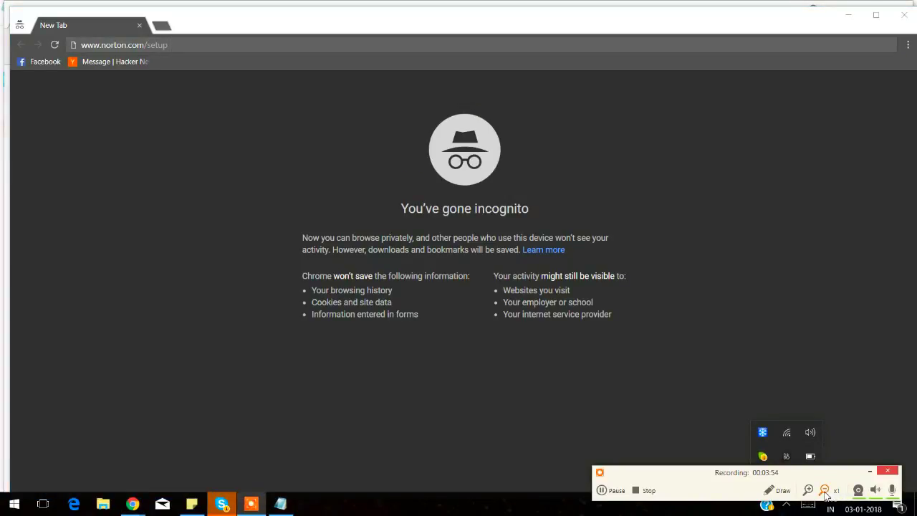
click(101, 139)
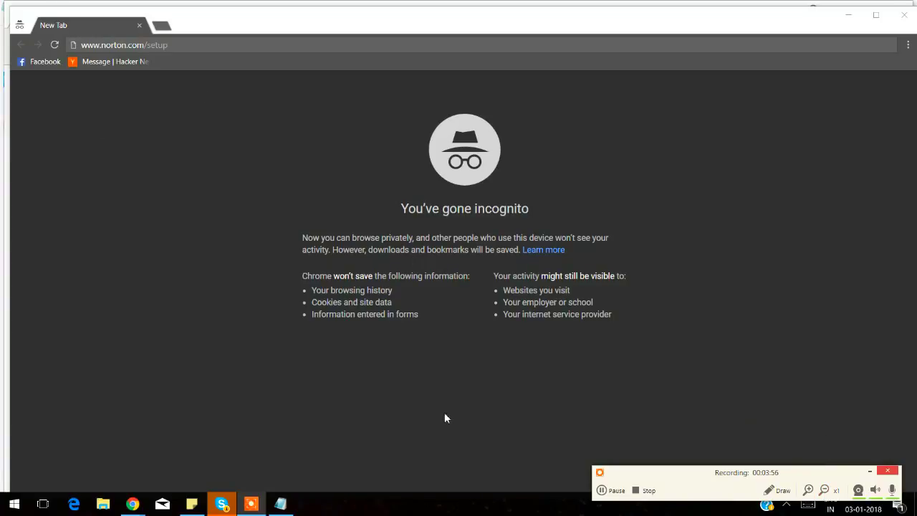
click(808, 492)
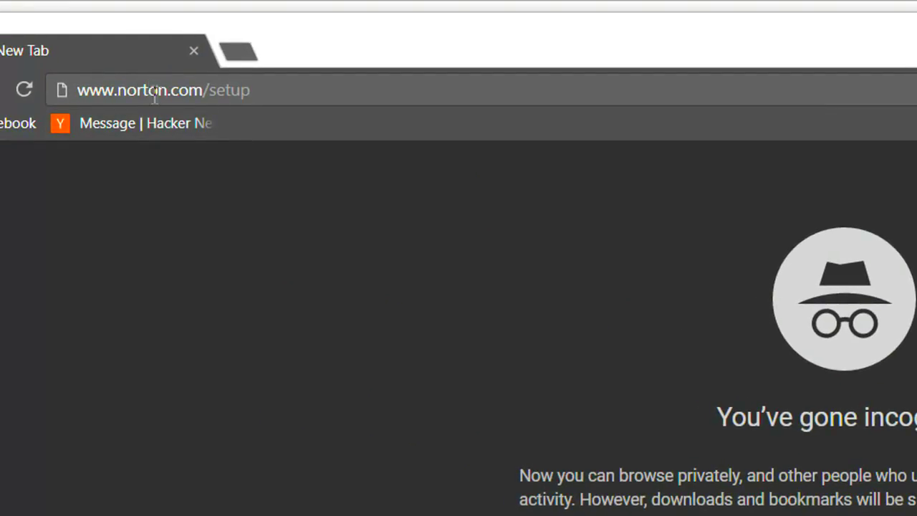
- Open a second tab and load bing.com
double_click(155, 93)
click(108, 90)
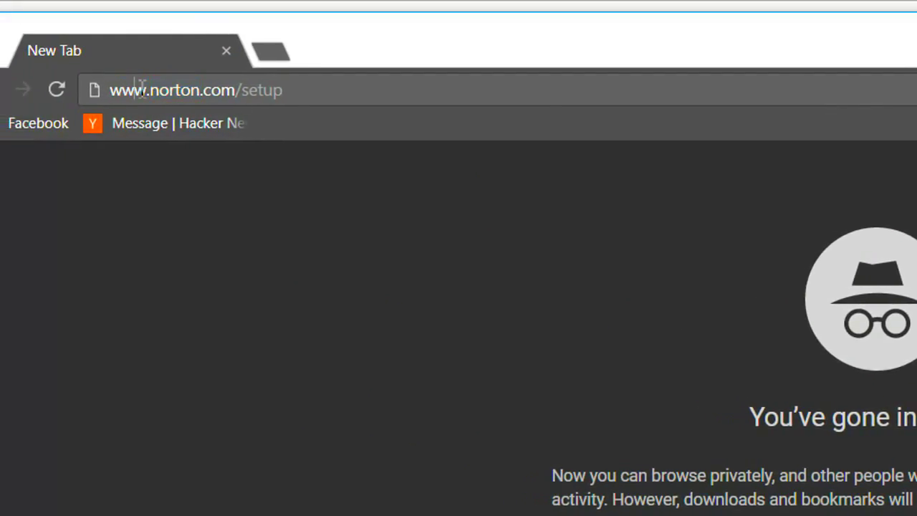
click(265, 55)
text(bing.)
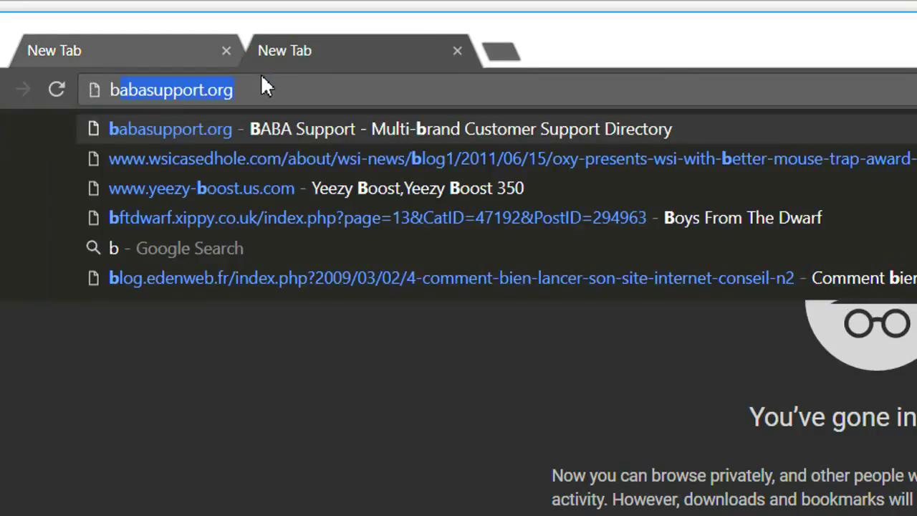
text(com)
key(Return)
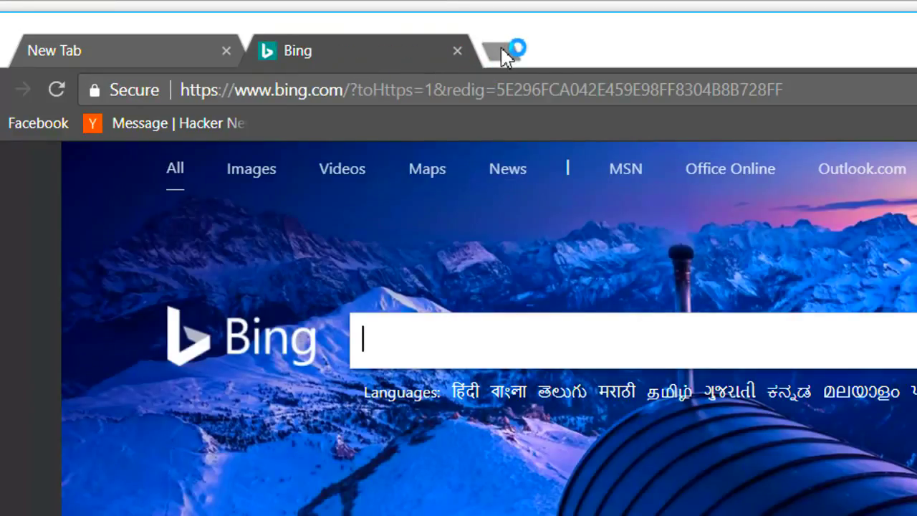
- Open a third tab and load yahoo.com
click(501, 52)
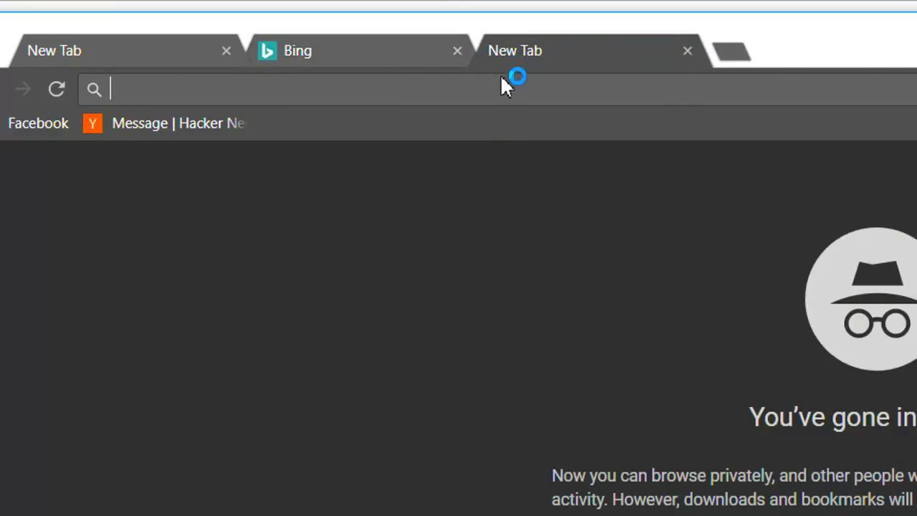
text(yahoo.com)
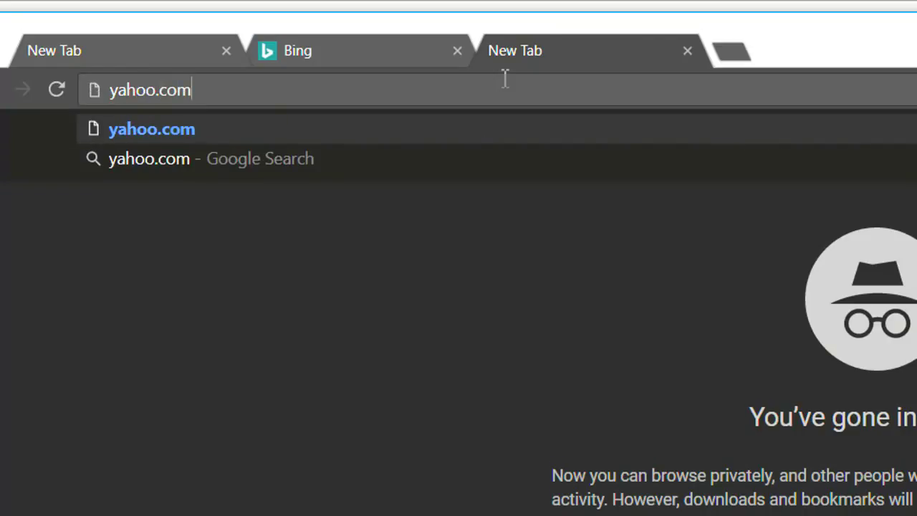
key(Return)
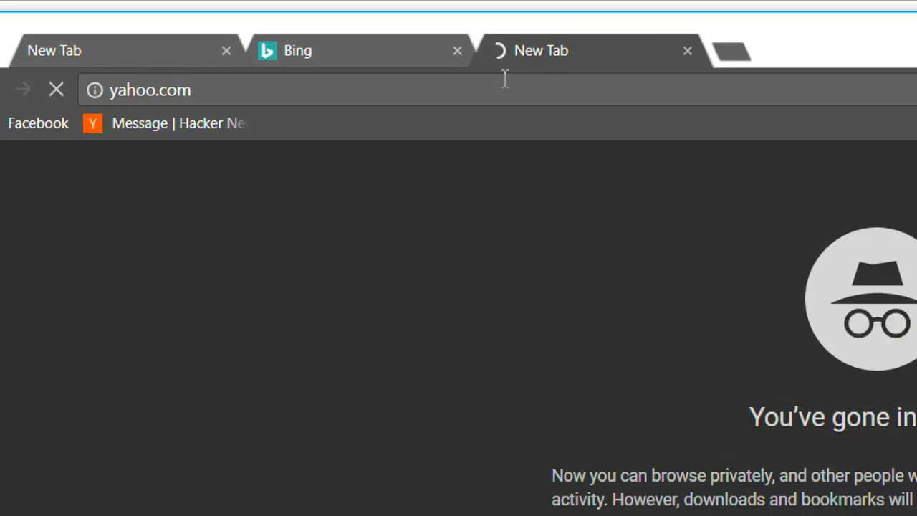
click(399, 61)
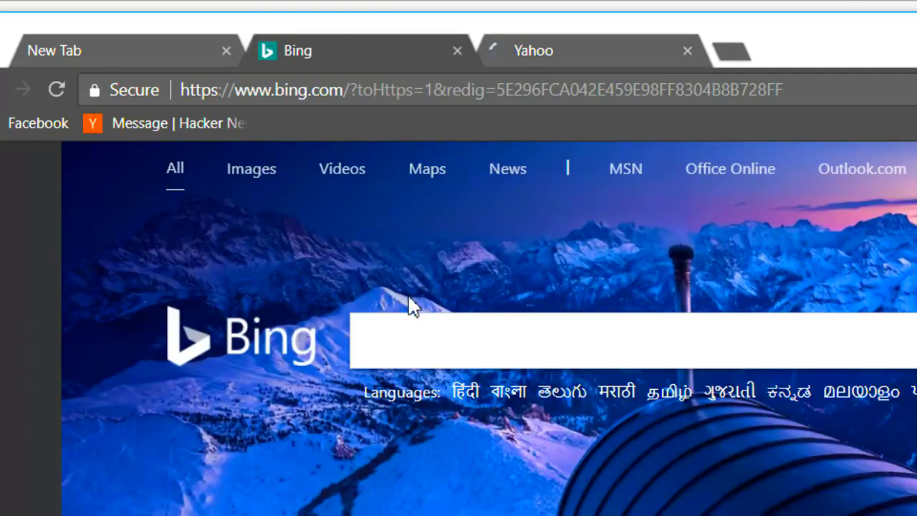
text(www.n)
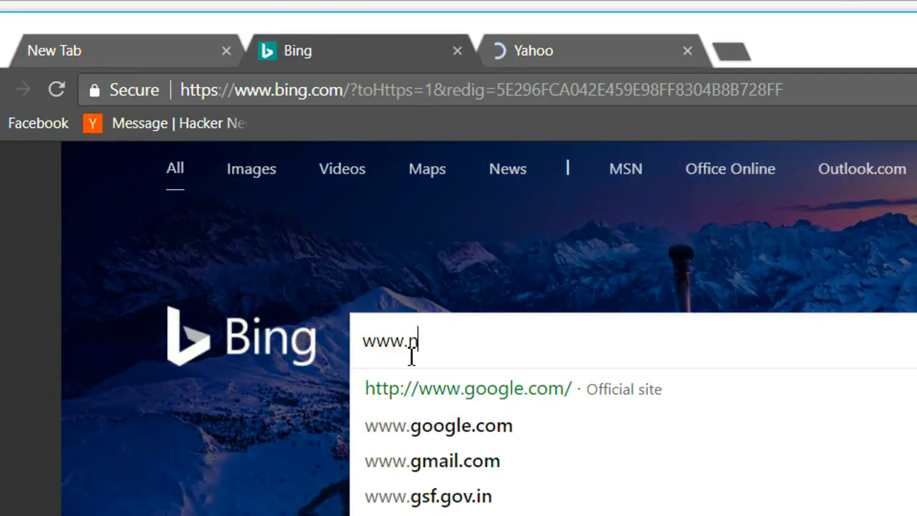
text(orton.com)
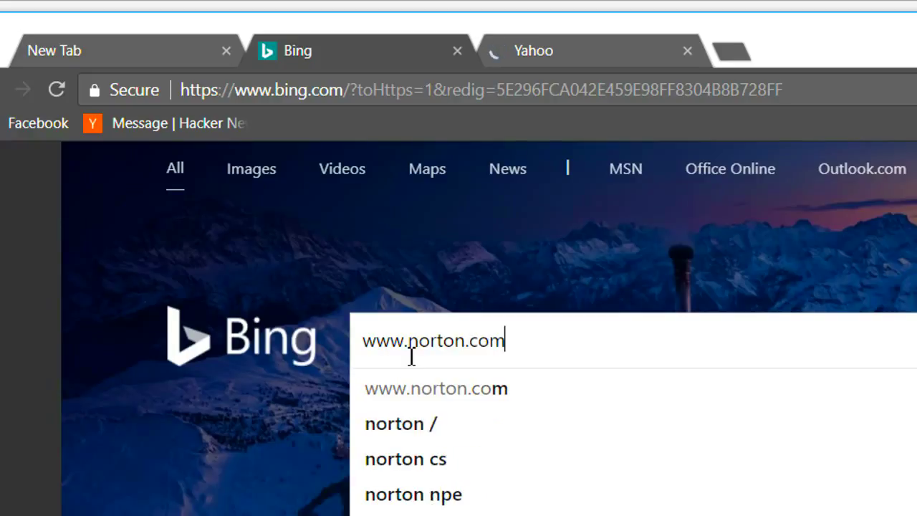
text(/setup)
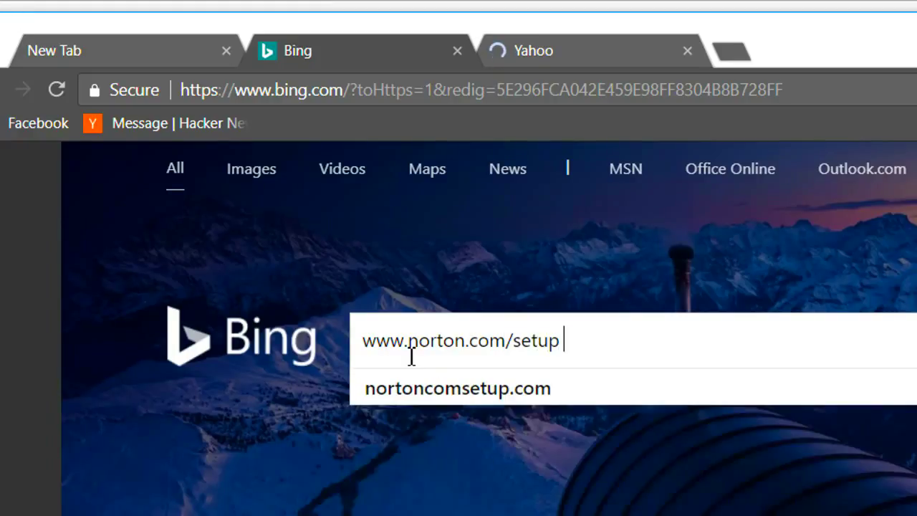
key(Return)
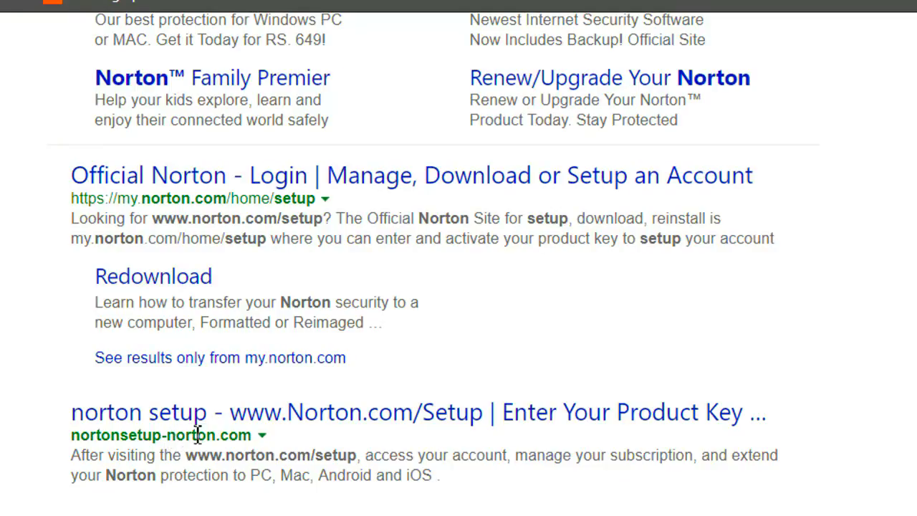
- Open the nortonsetup-norton.com and norton.com-setup.com results in new tabs and view the first
right_click(248, 430)
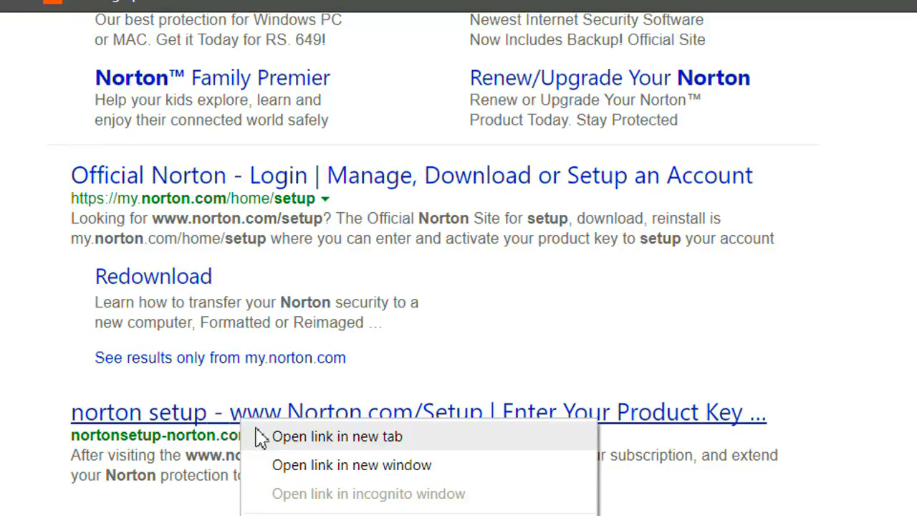
click(265, 435)
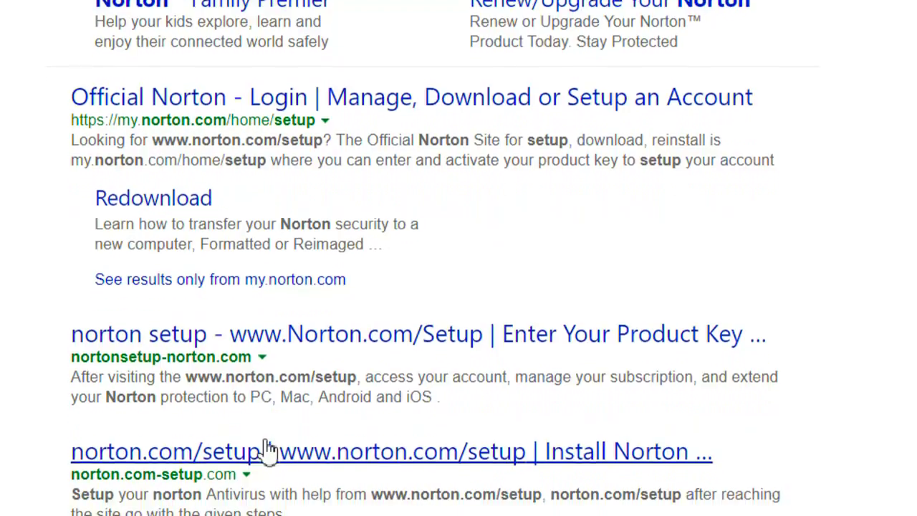
right_click(269, 448)
click(294, 451)
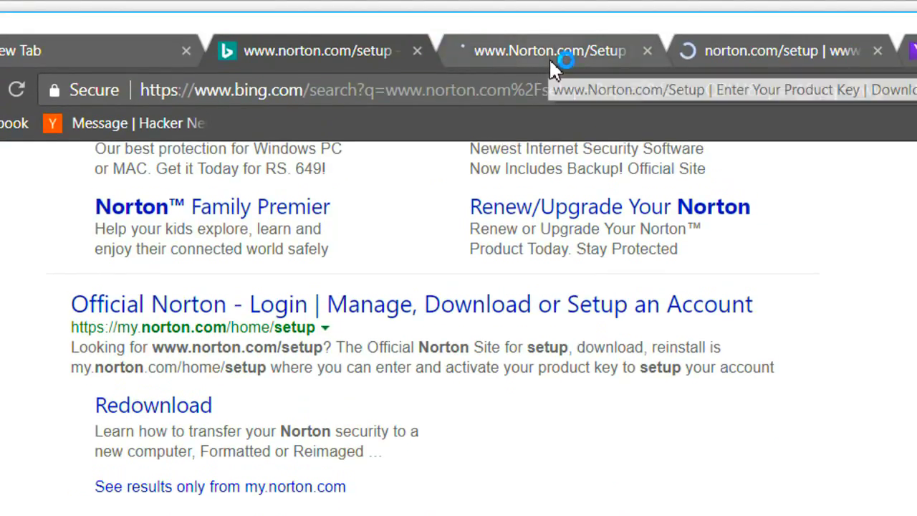
click(552, 60)
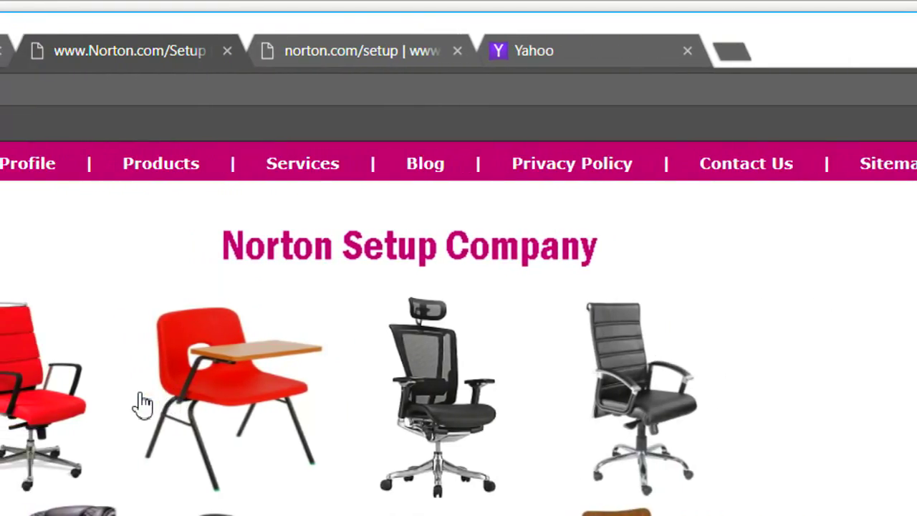
- Check the norton.com-setup.com site, close it, and scroll the Bing results to the official my.norton.com entry
click(353, 57)
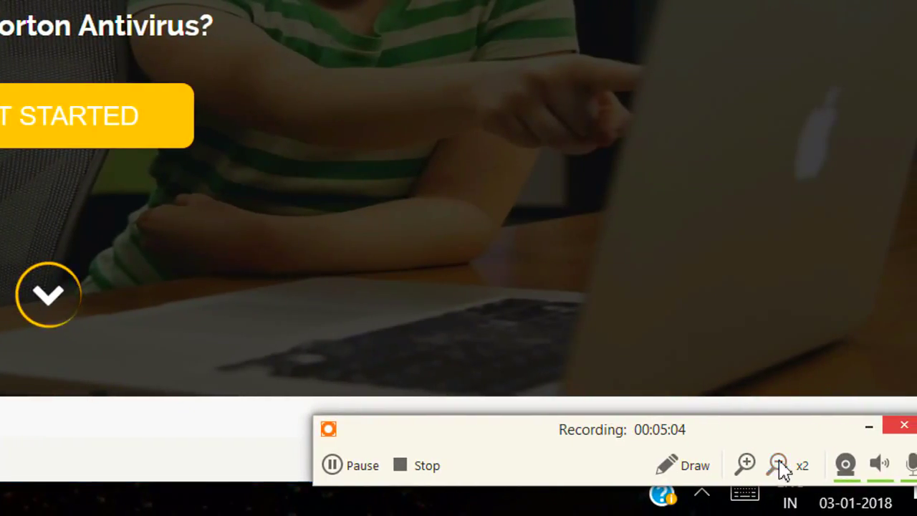
click(780, 466)
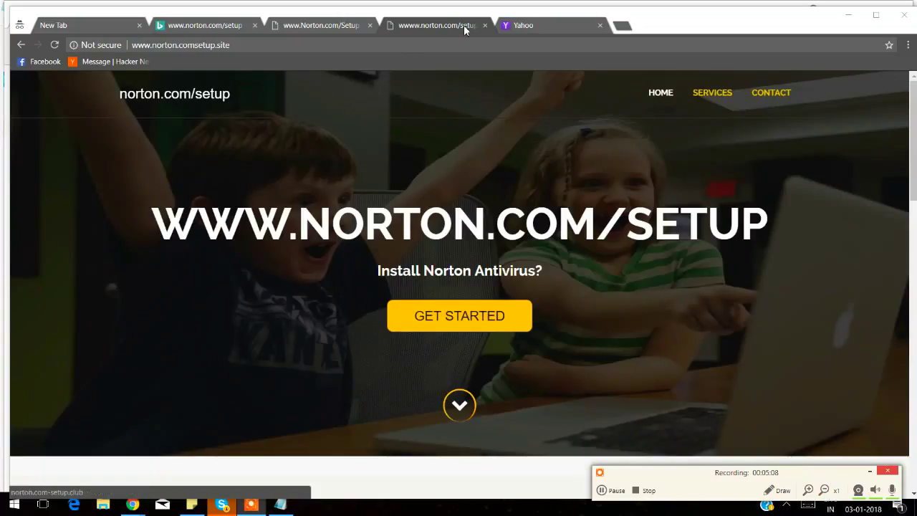
click(484, 26)
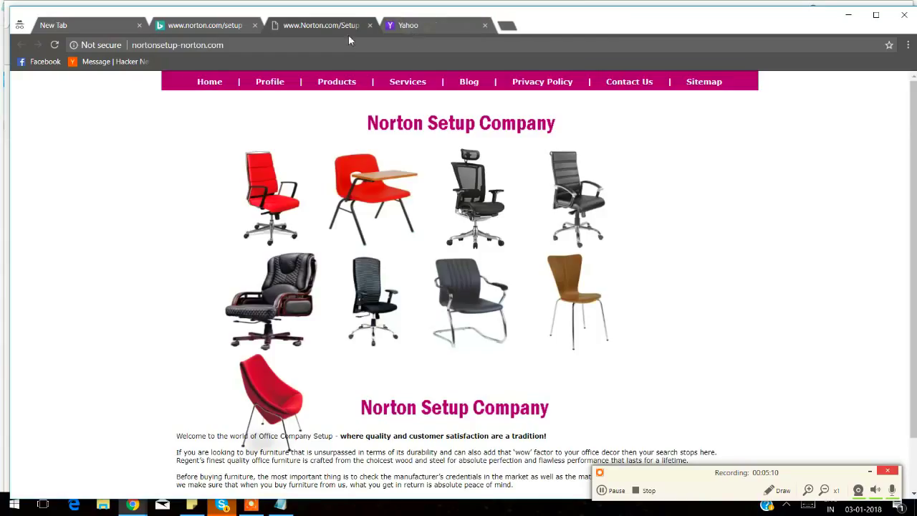
click(206, 26)
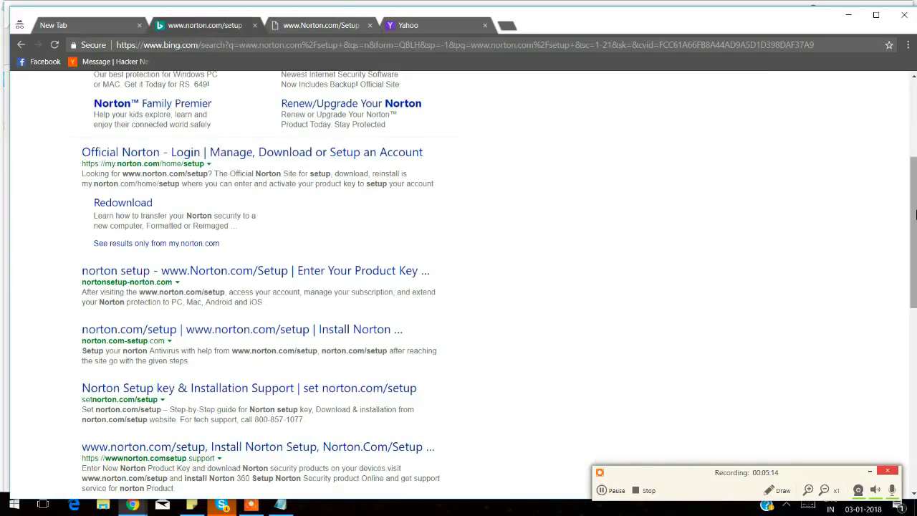
drag(913, 199, 914, 178)
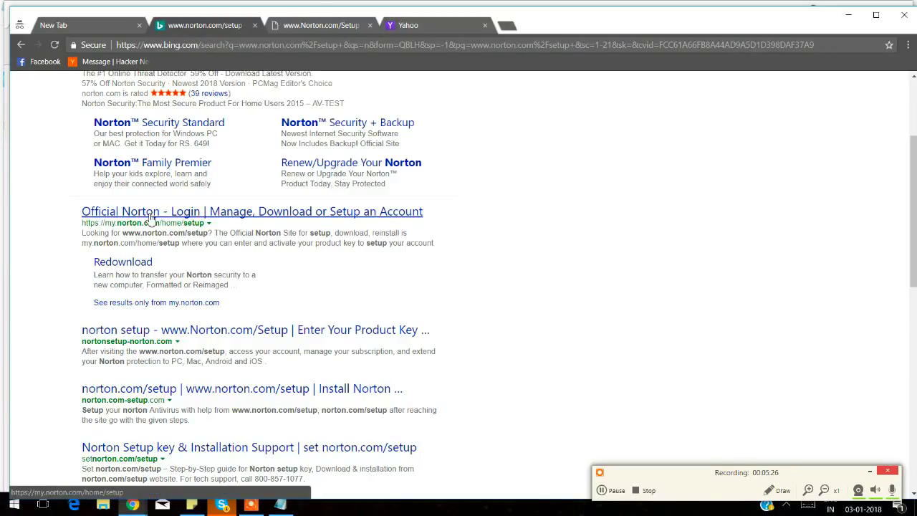
click(55, 26)
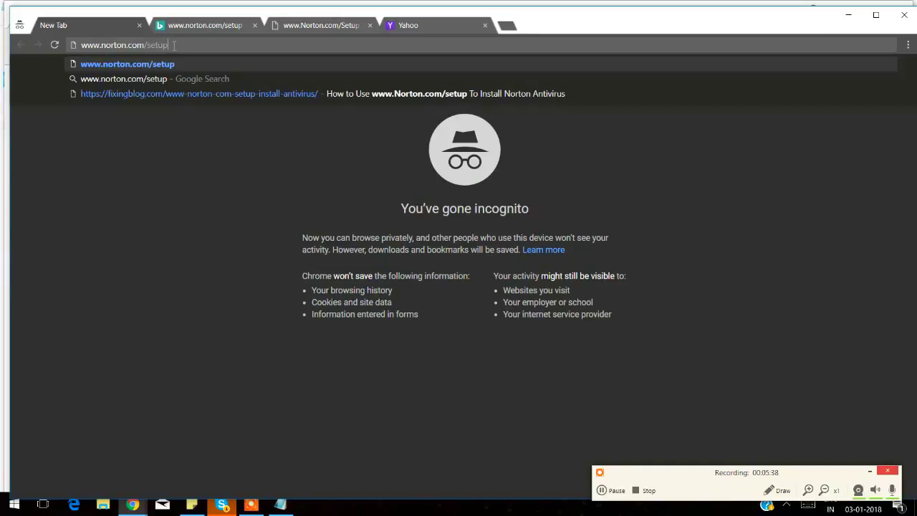
key(Return)
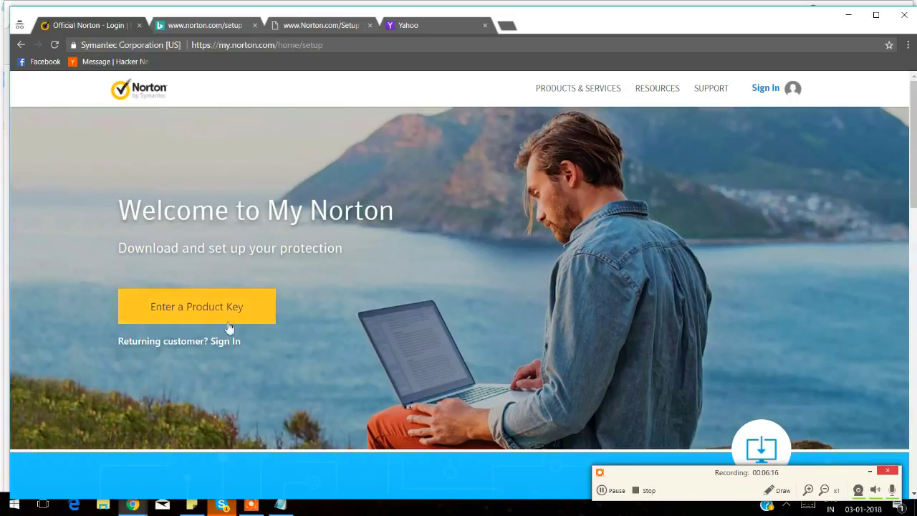
- Choose Enter a Product Key and try registering a new account with a phone country code and update emails opted in
click(198, 307)
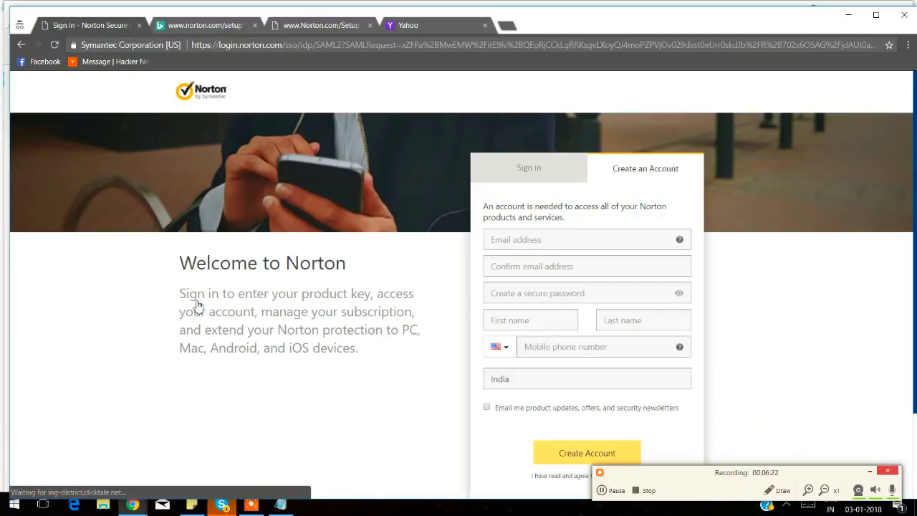
click(530, 172)
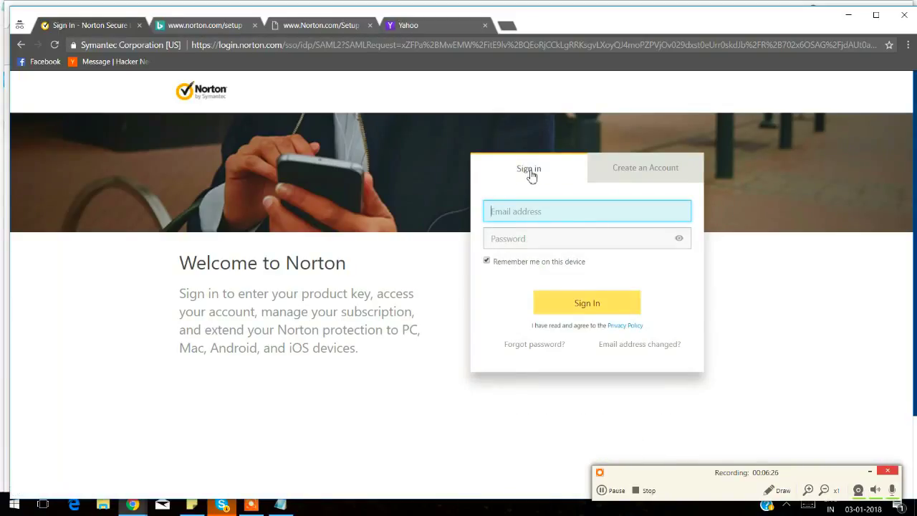
click(649, 171)
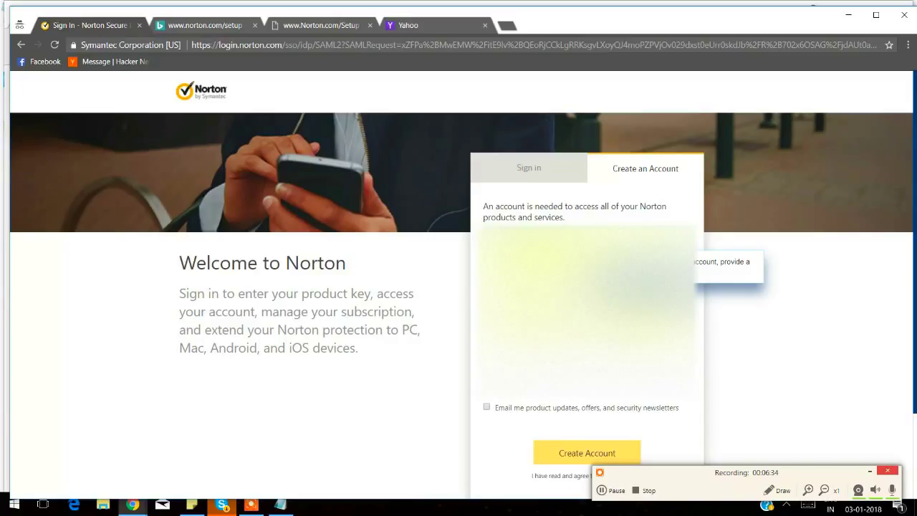
click(588, 376)
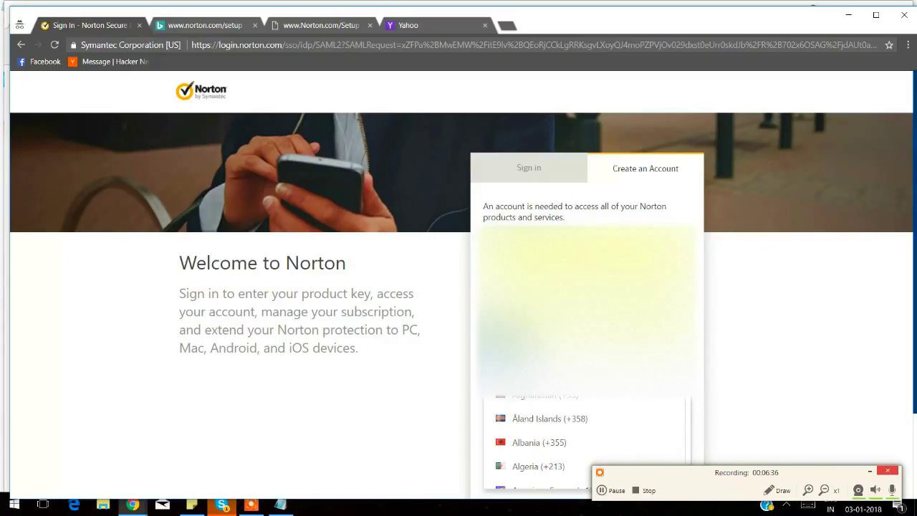
click(559, 437)
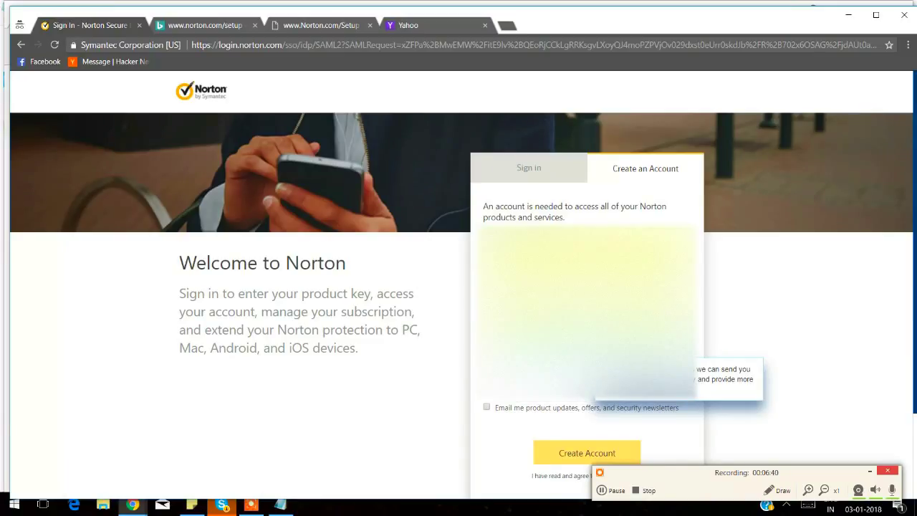
click(487, 409)
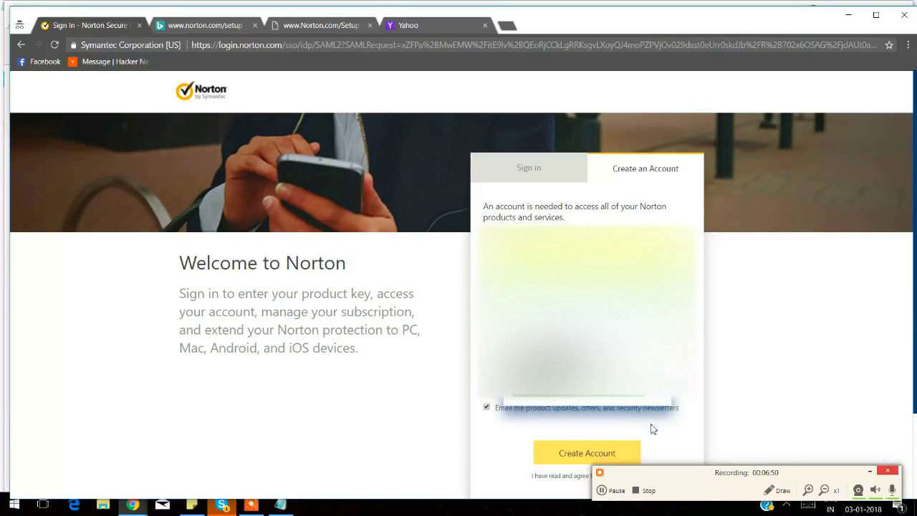
click(584, 452)
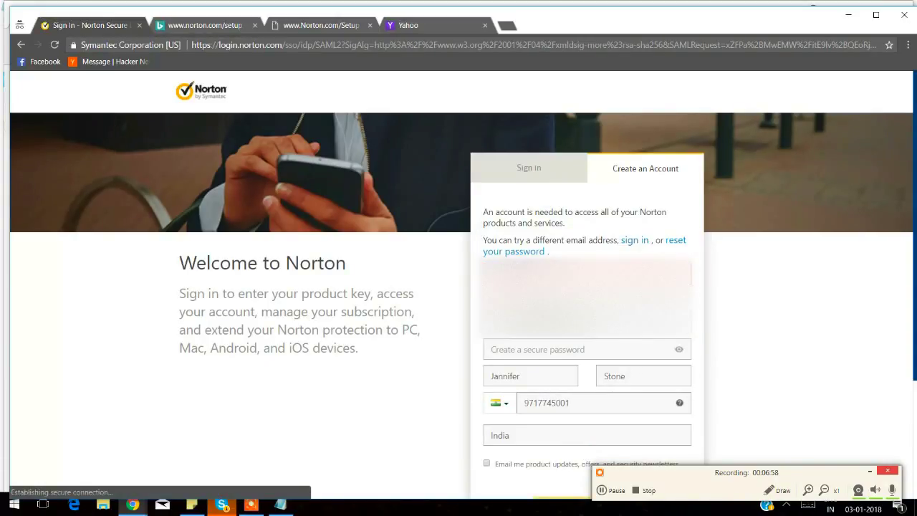
- Toggle between the registration and sign-in forms, settling on signing in with the existing account
click(533, 168)
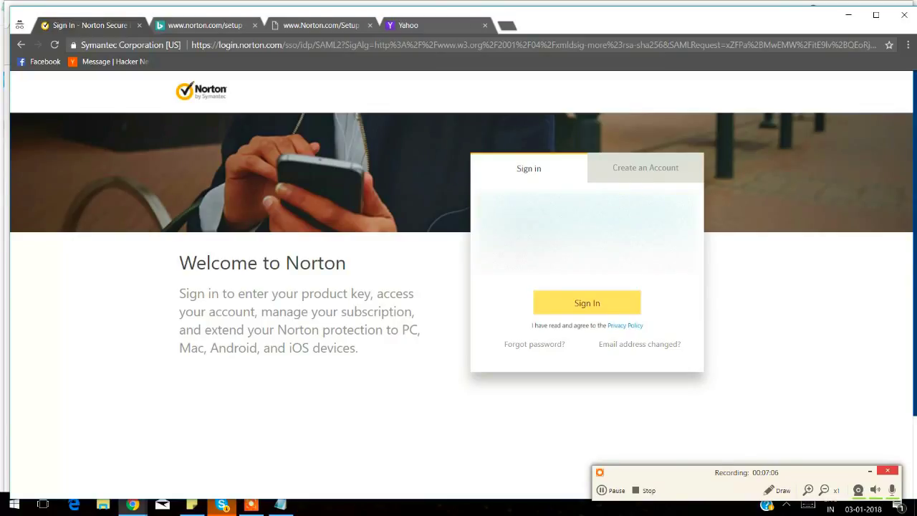
click(646, 171)
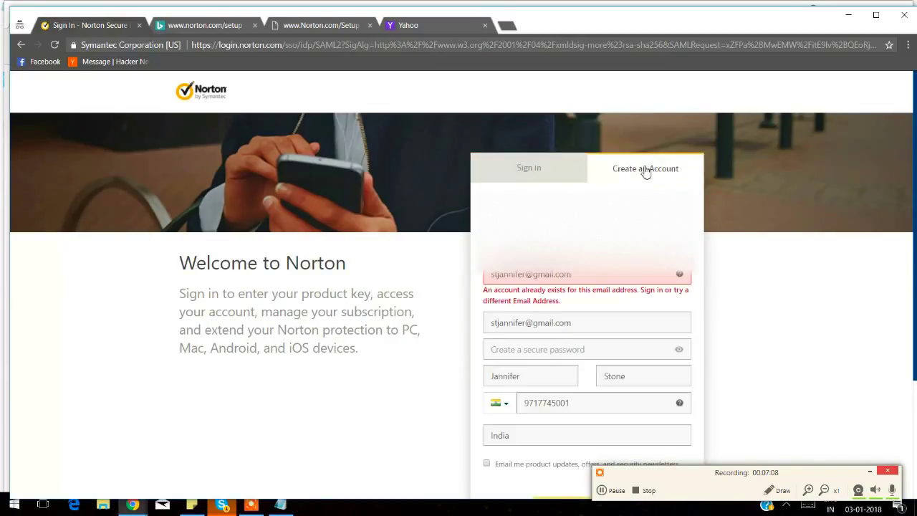
click(547, 178)
click(630, 172)
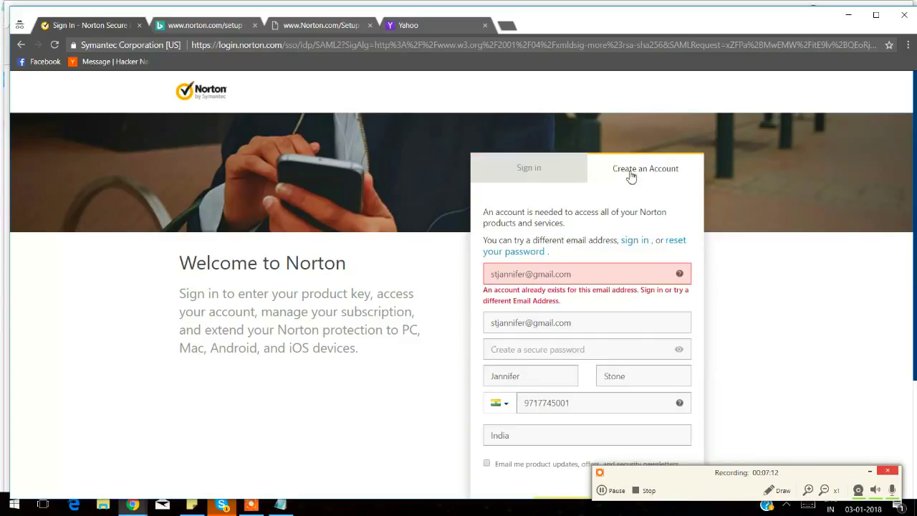
click(575, 275)
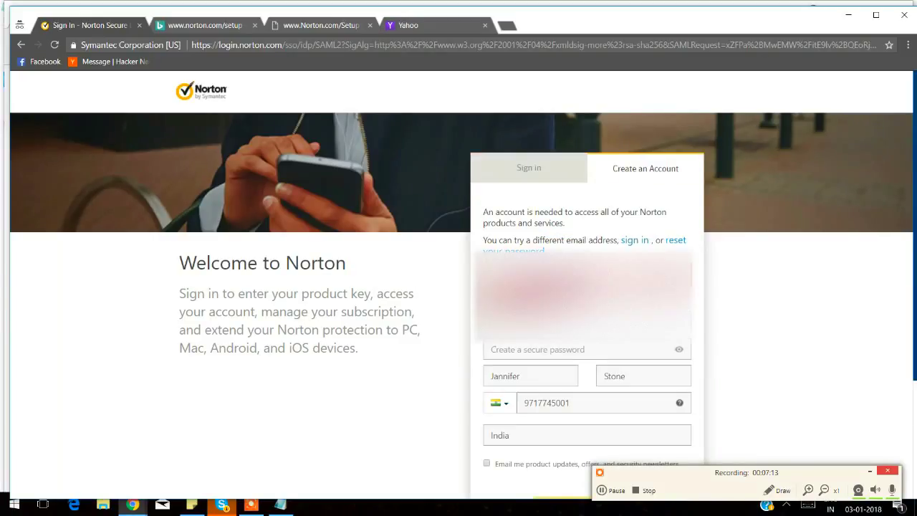
click(541, 166)
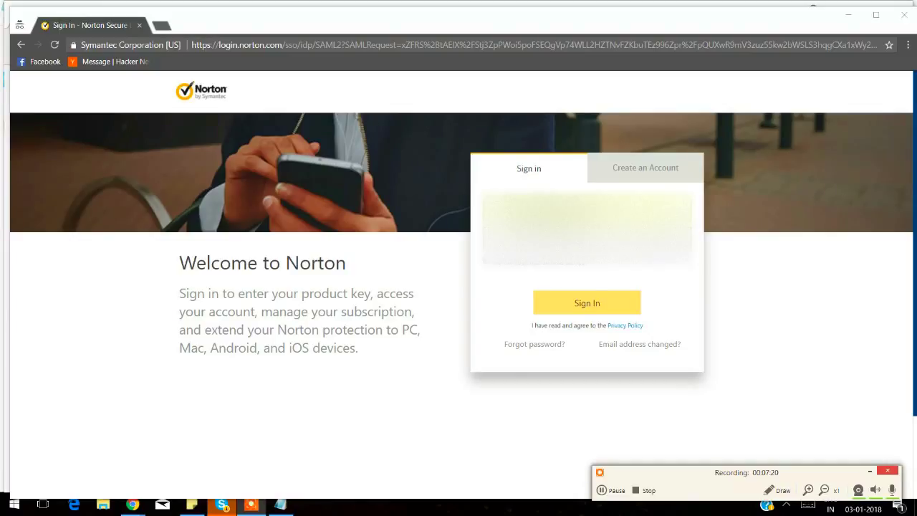
- Sign in and submit a 25-character product key on Set Up Norton, which is rejected as invalid
click(588, 302)
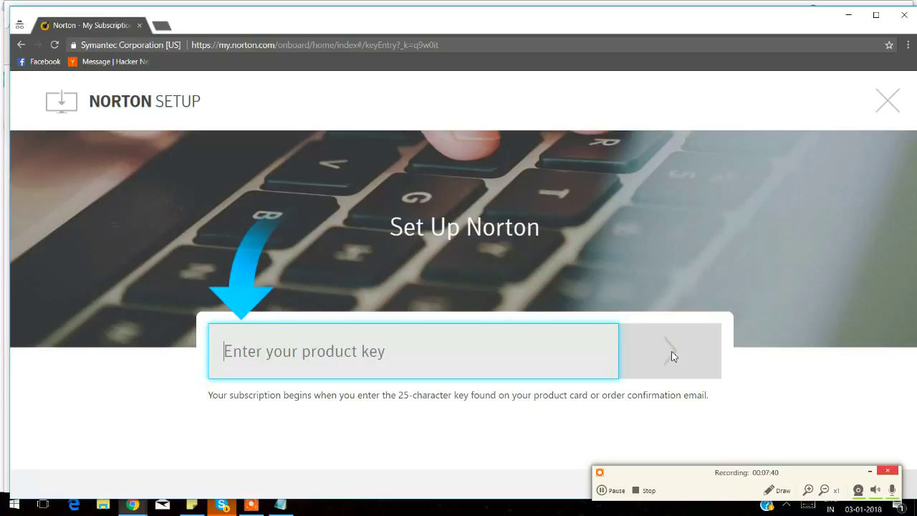
text(QWKND-JEBVH-DVBJD-SSBVF-HBVFB)
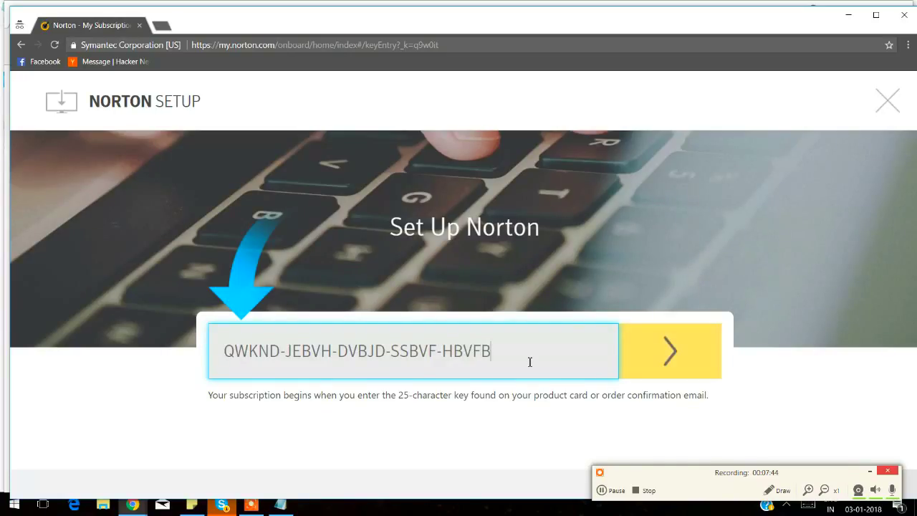
click(674, 353)
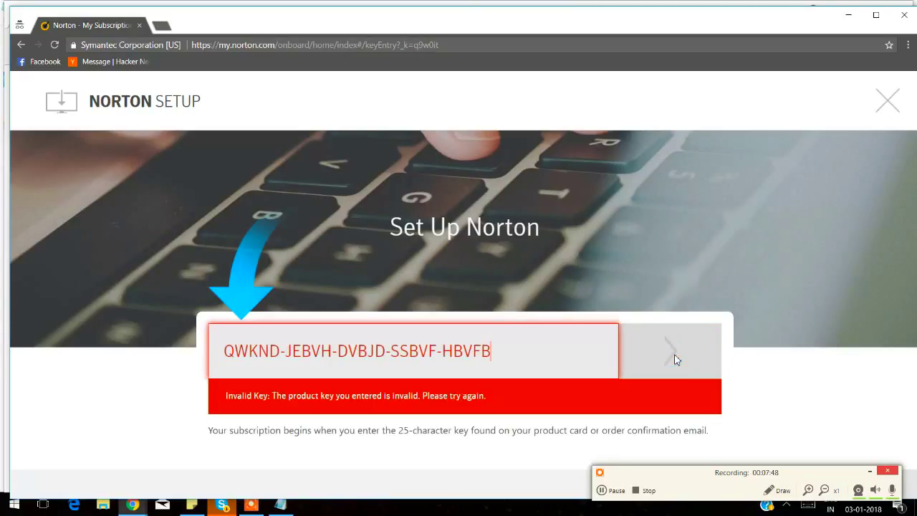